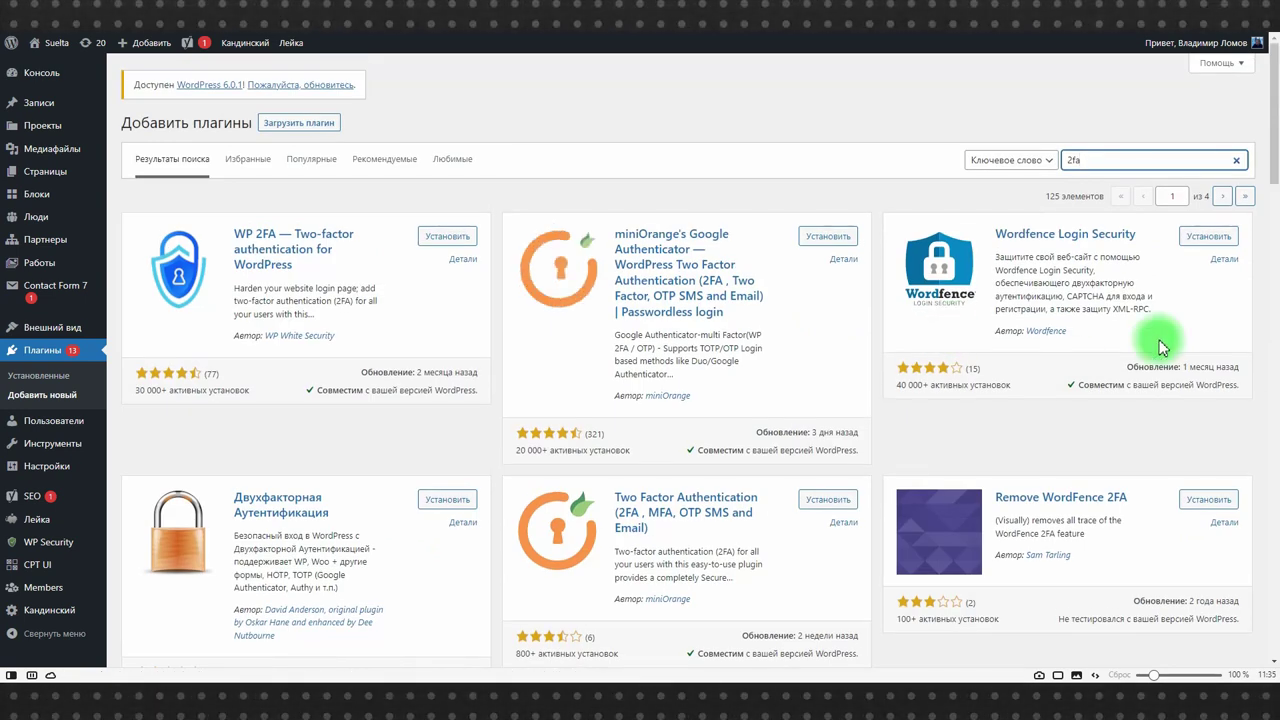
# Step: Install Wordfence Login Security from the '2fa' plugin search results
pyautogui.click(1209, 236)
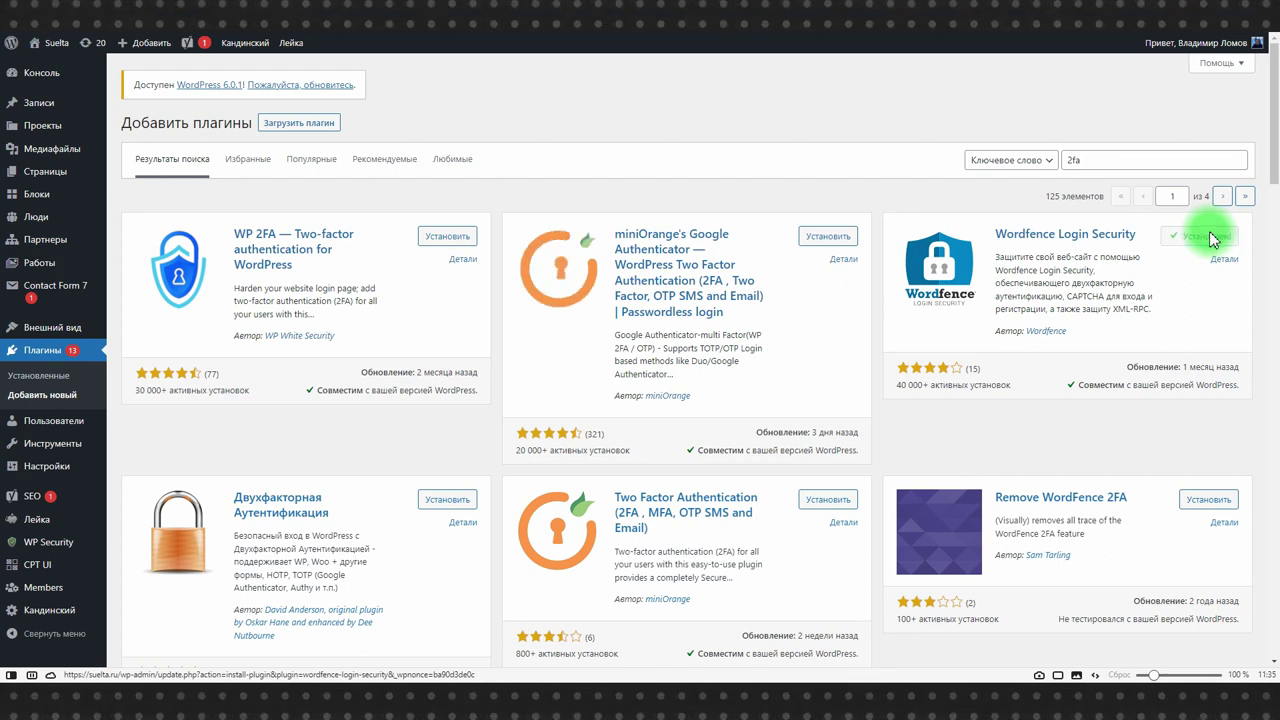
# Step: Activate Wordfence Login Security and go to its Two-Factor Authentication setup page
pyautogui.click(1210, 237)
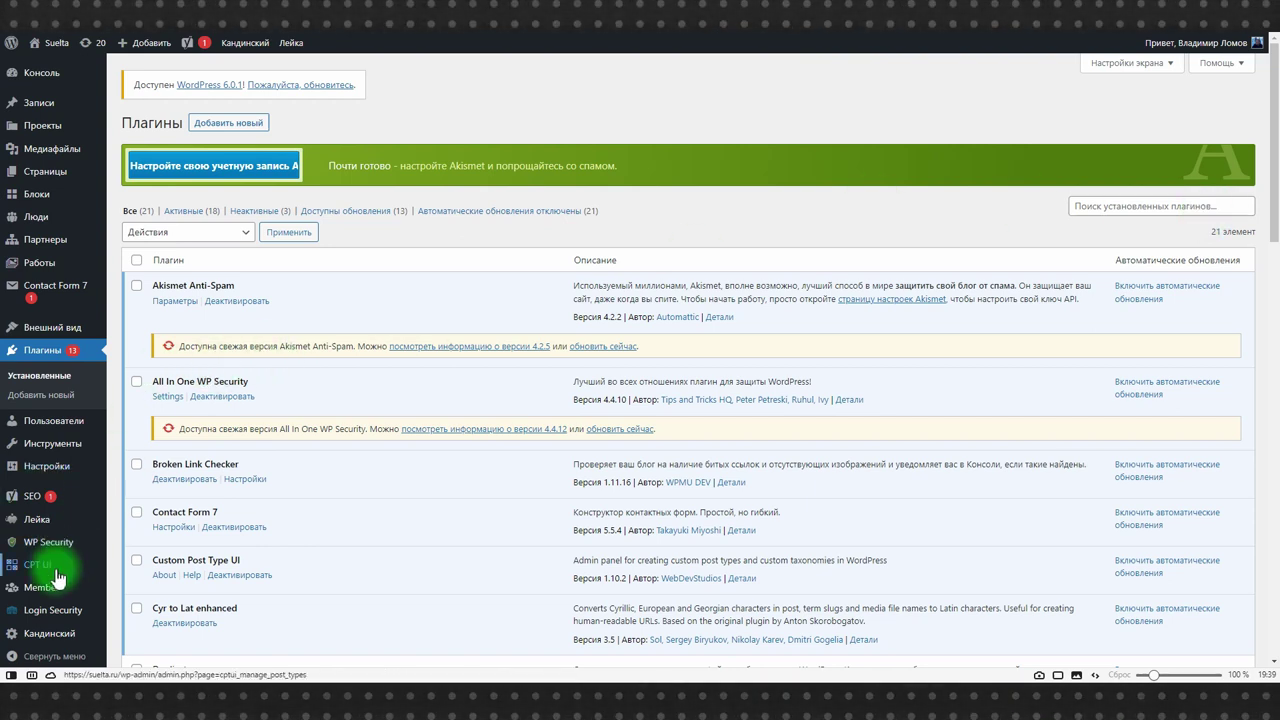
pyautogui.click(50, 618)
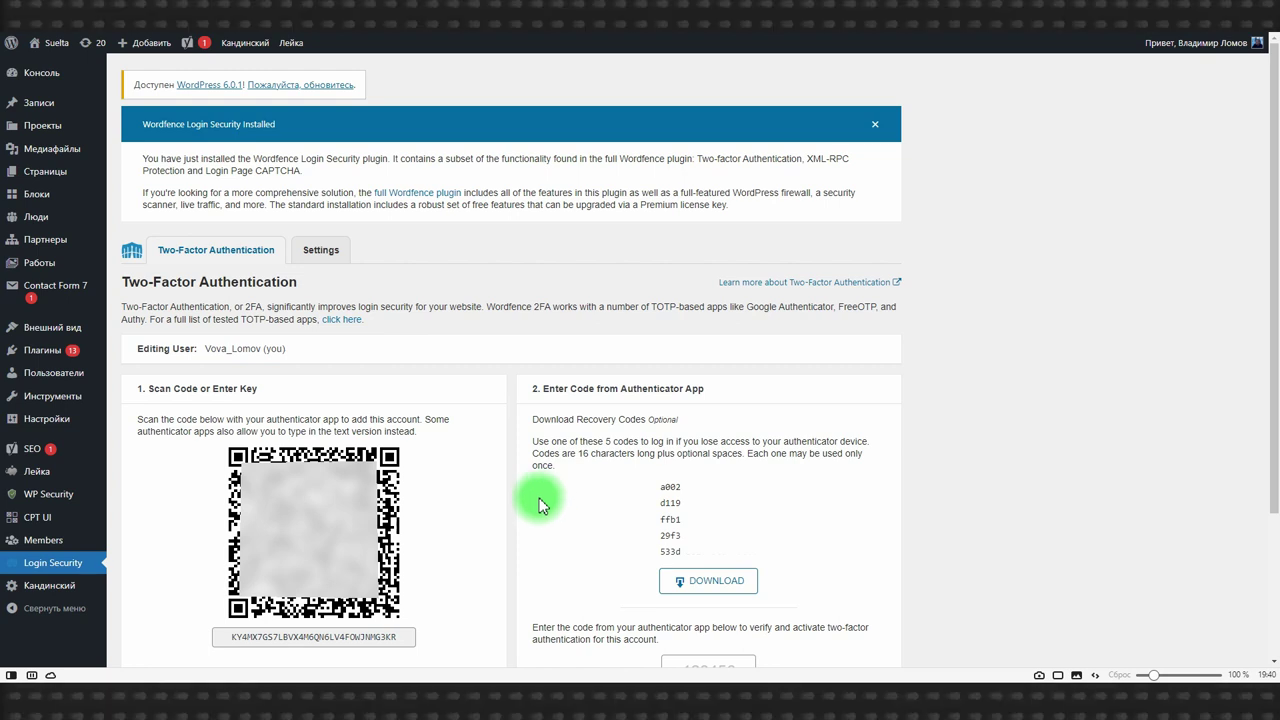
# Step: Enter the authenticator app's verification code and activate 2FA on the admin account
pyautogui.scroll(-1, 540, 503)
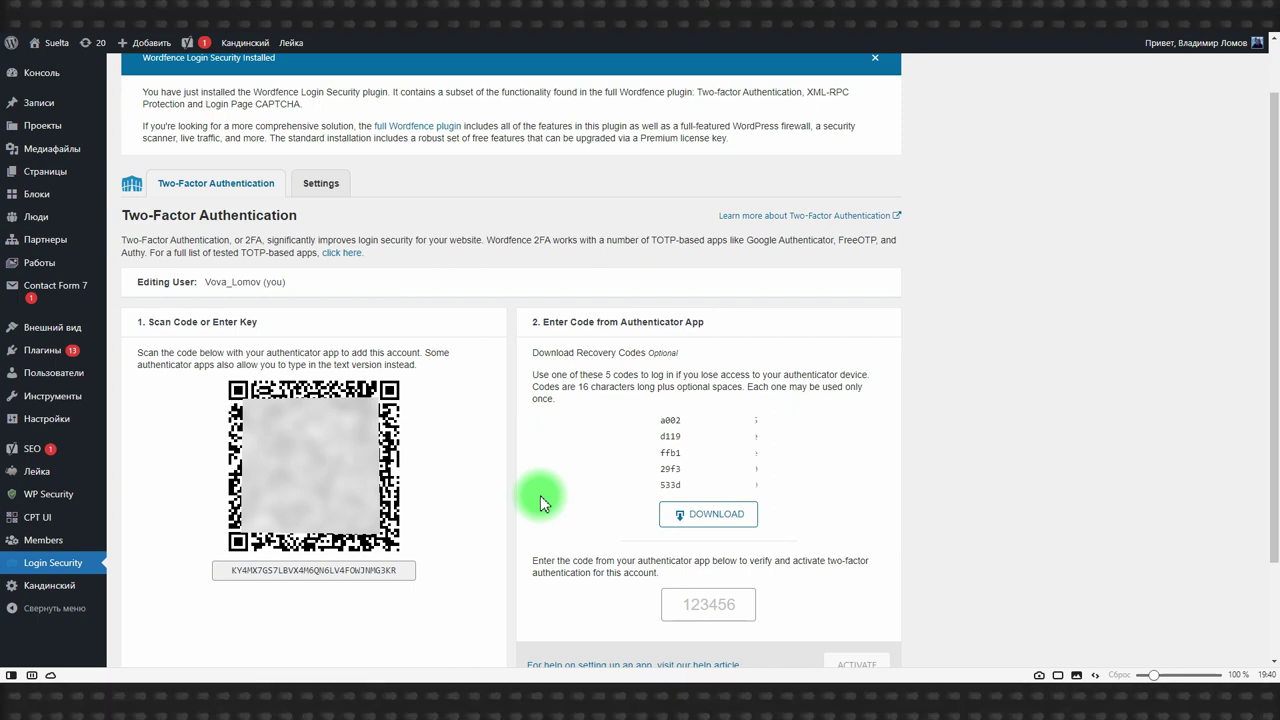
pyautogui.click(714, 600)
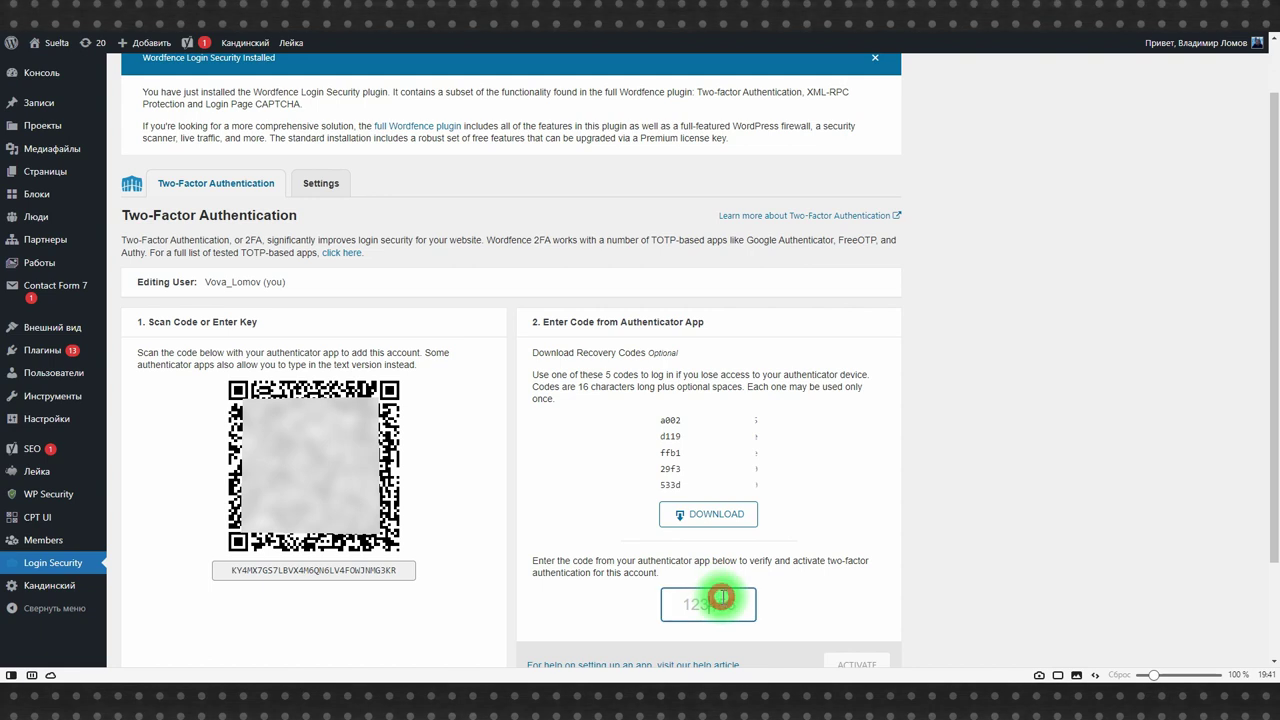
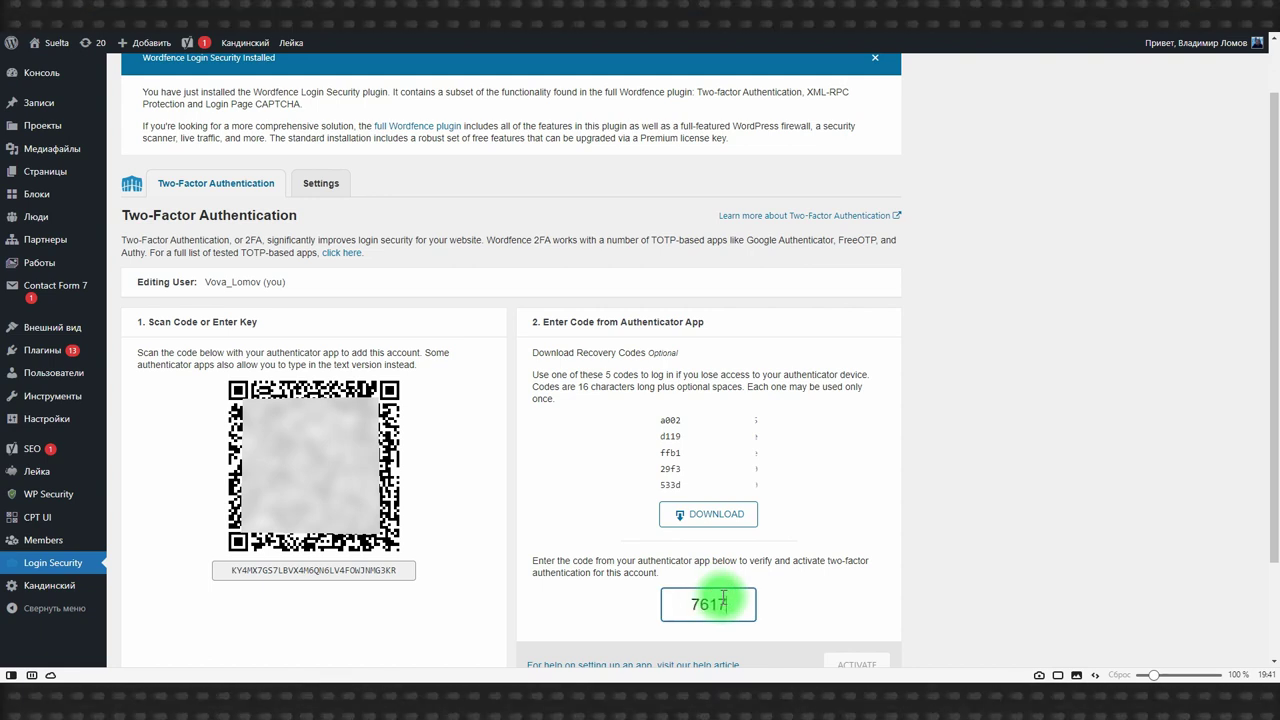
pyautogui.click(857, 665)
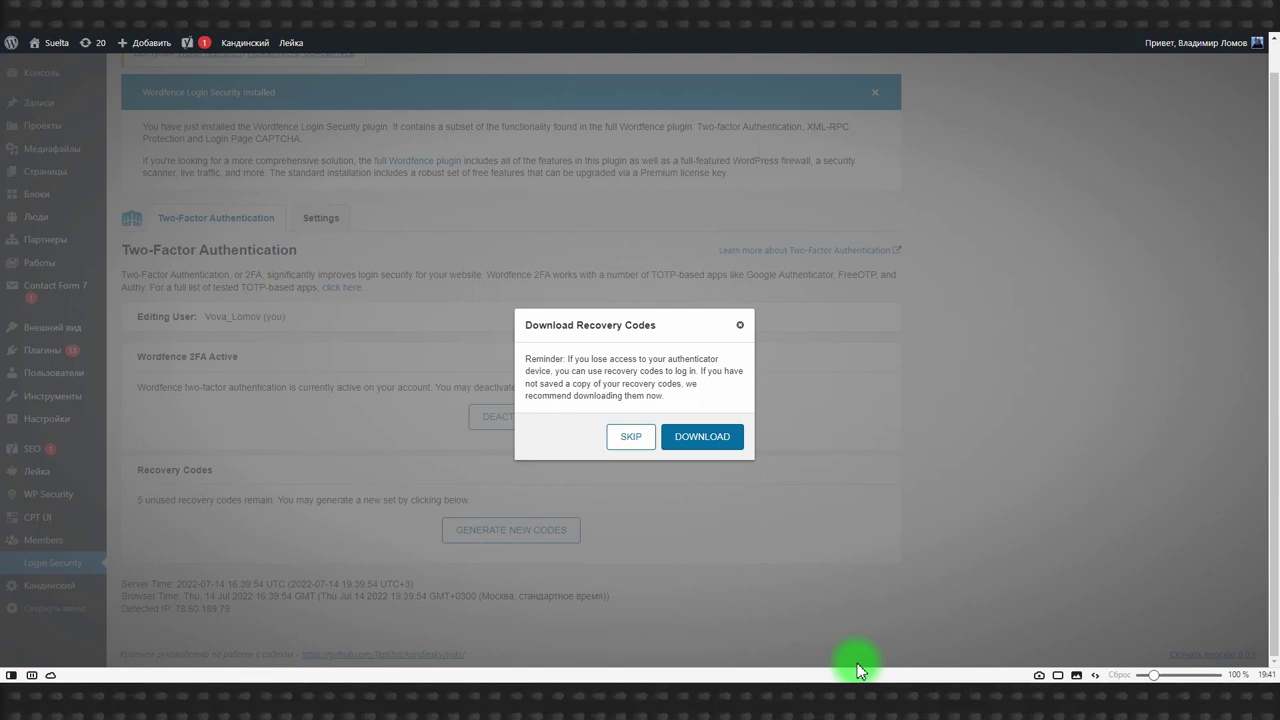
# Step: Download the admin's recovery codes and save them as a text file
pyautogui.click(704, 436)
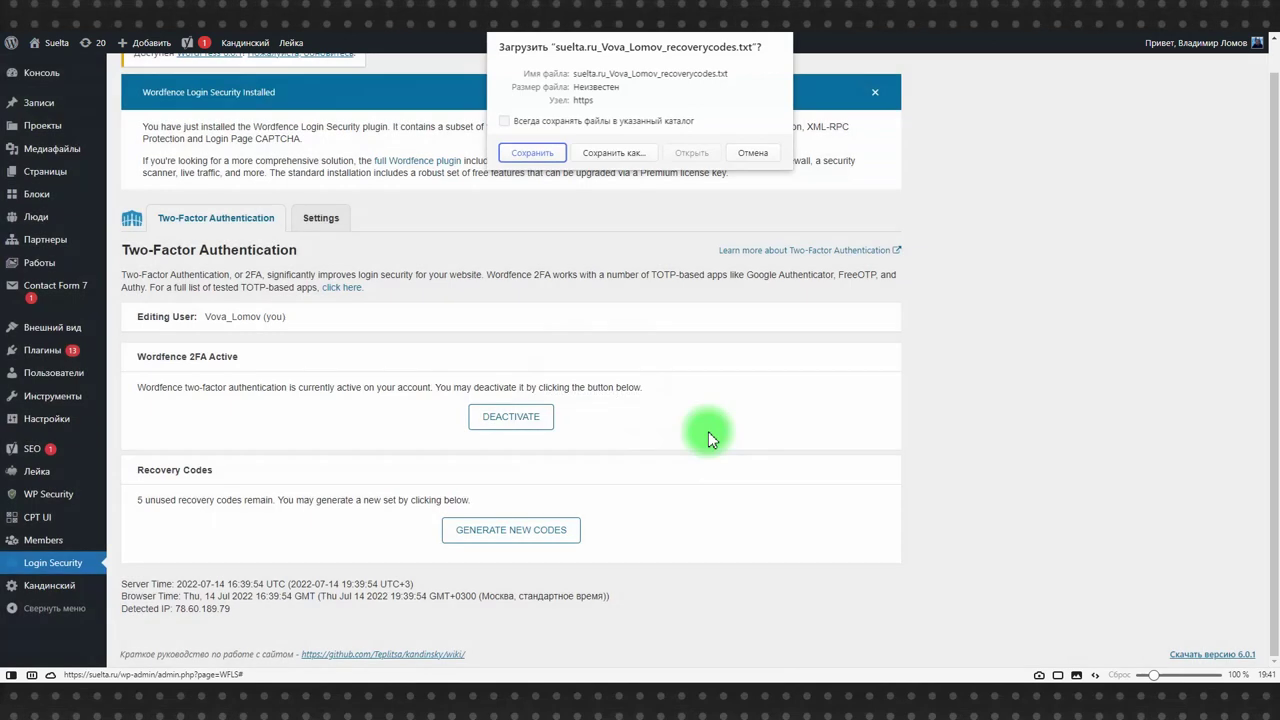
pyautogui.click(530, 154)
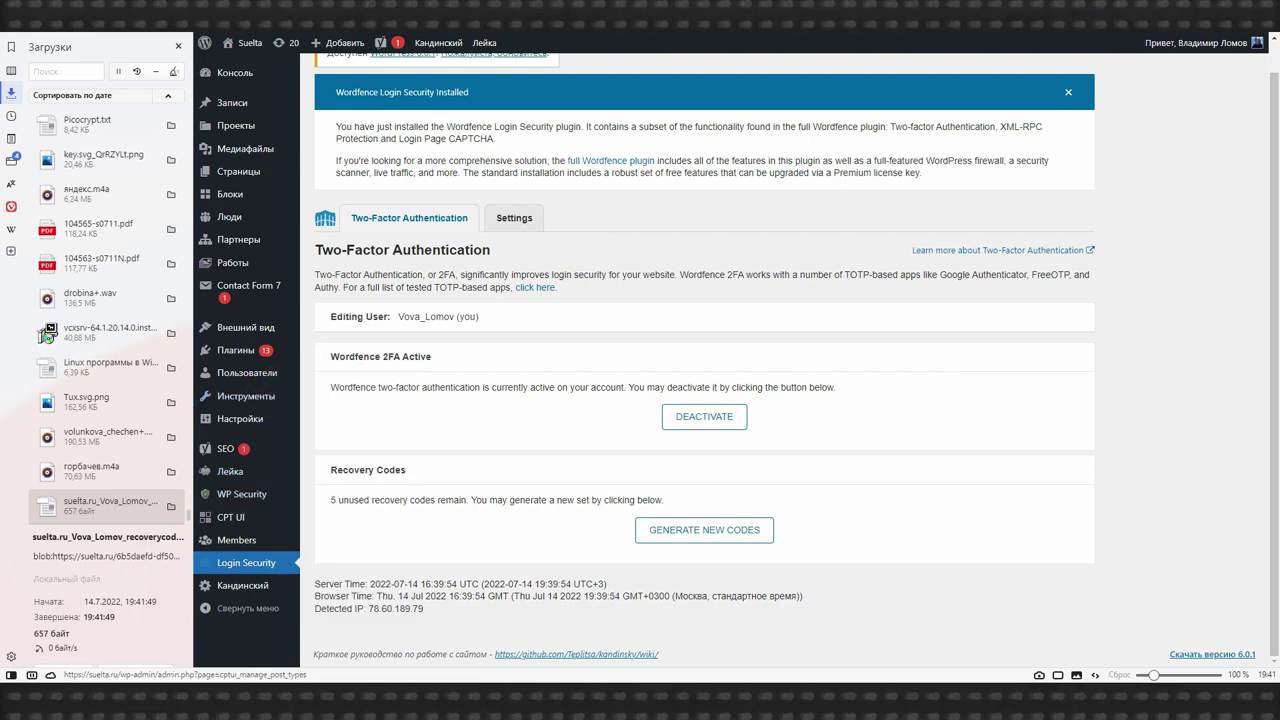
pyautogui.click(11, 675)
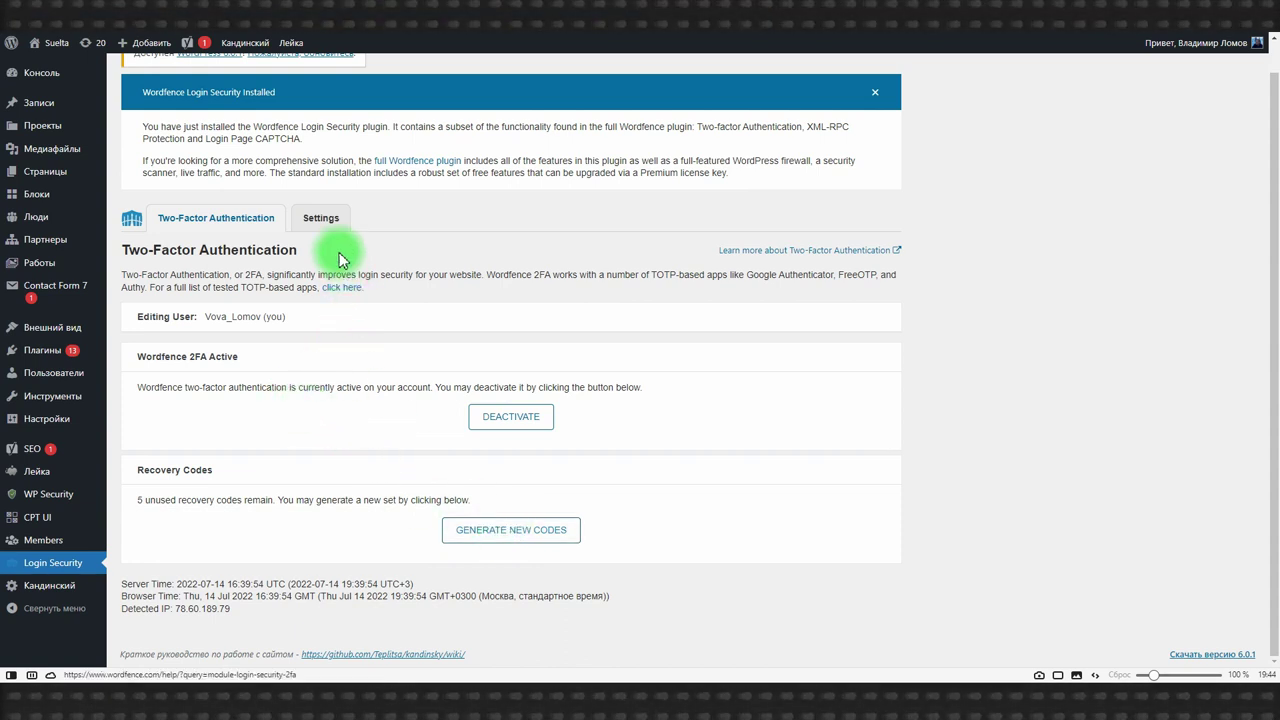
# Step: Switch to the Login Security Settings tab and scroll to the 2FA Roles section
pyautogui.click(320, 220)
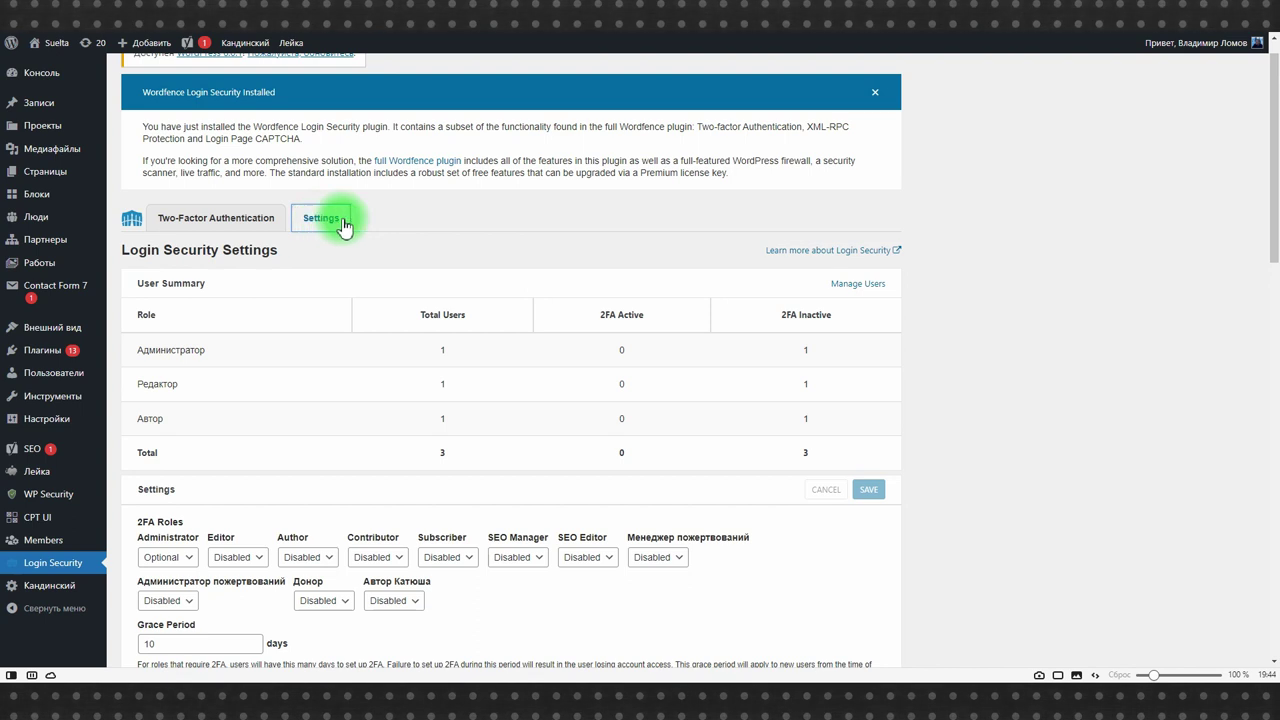
pyautogui.scroll(-2, 509, 390)
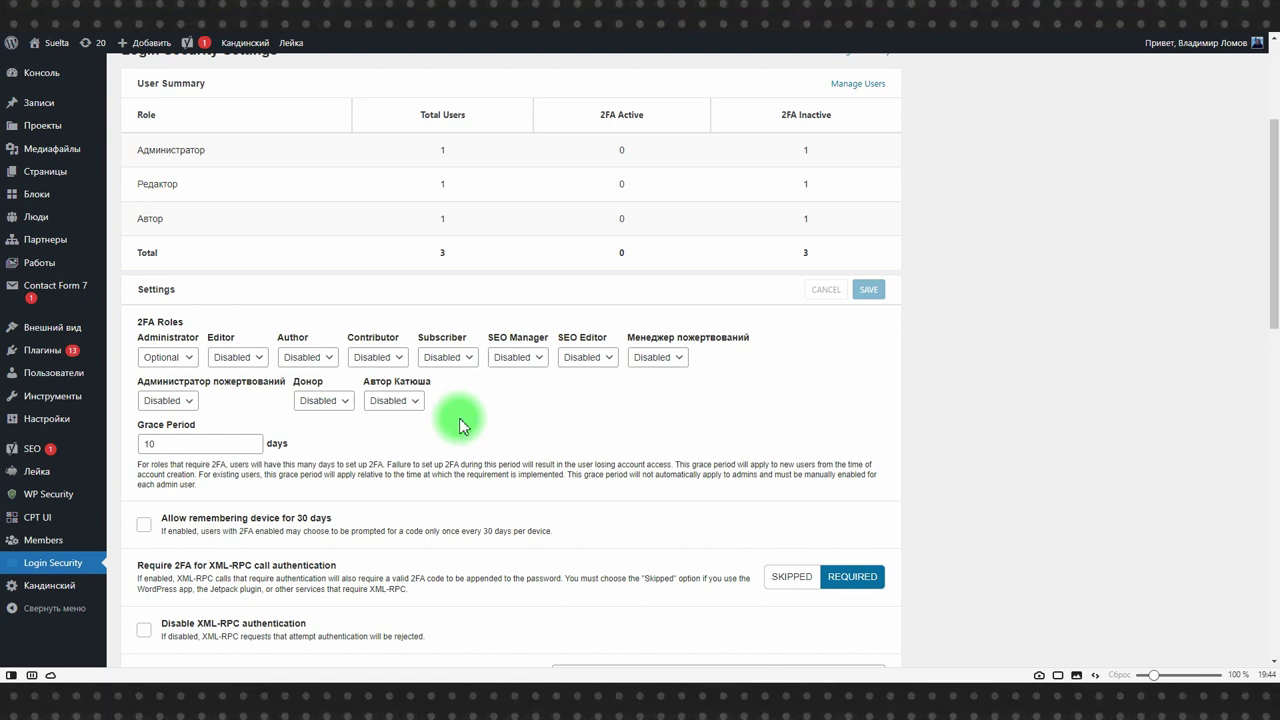
# Step: Set the Editor role's 2FA to Required and the grace period to 30 days
pyautogui.click(250, 360)
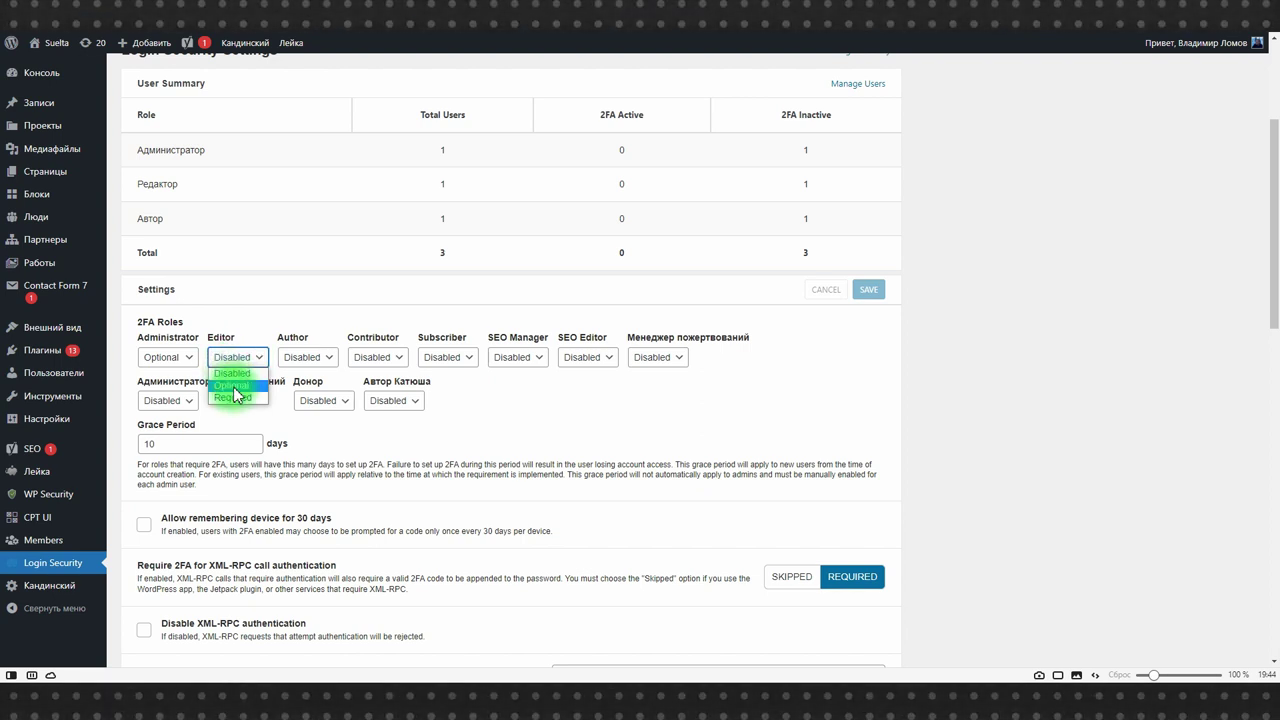
pyautogui.click(235, 398)
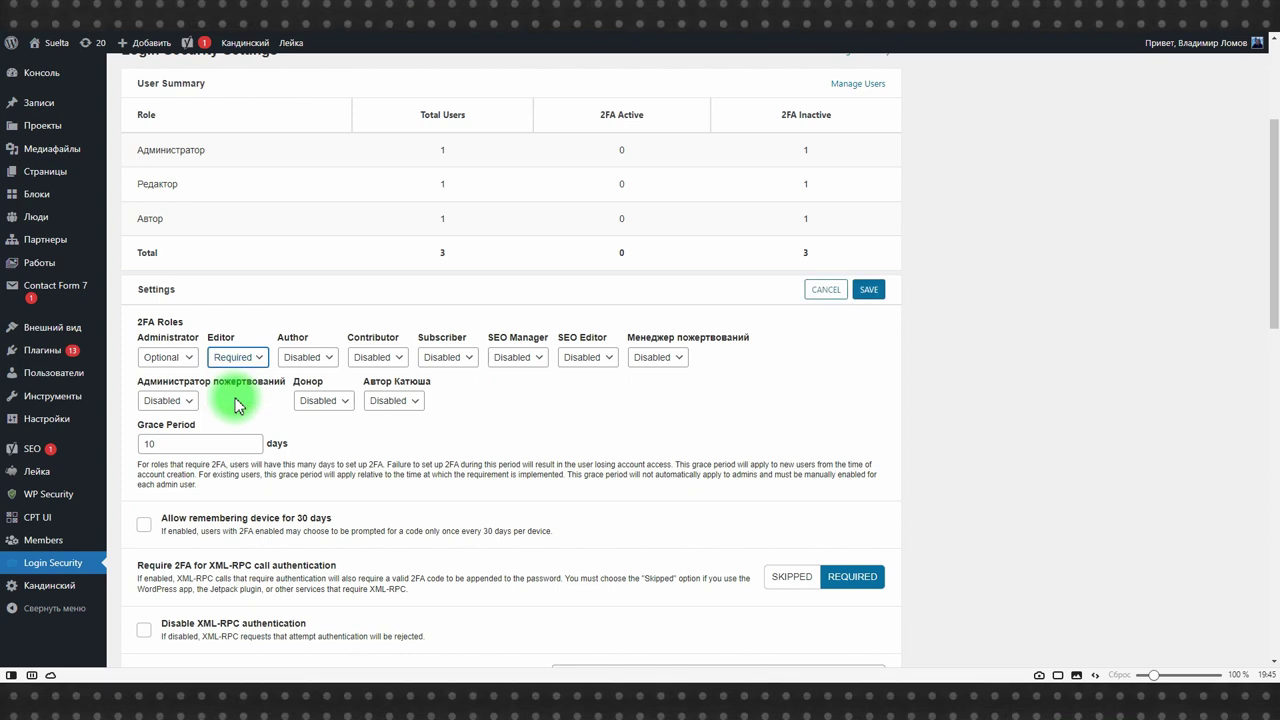
pyautogui.moveTo(143, 443); pyautogui.dragTo(220, 443)
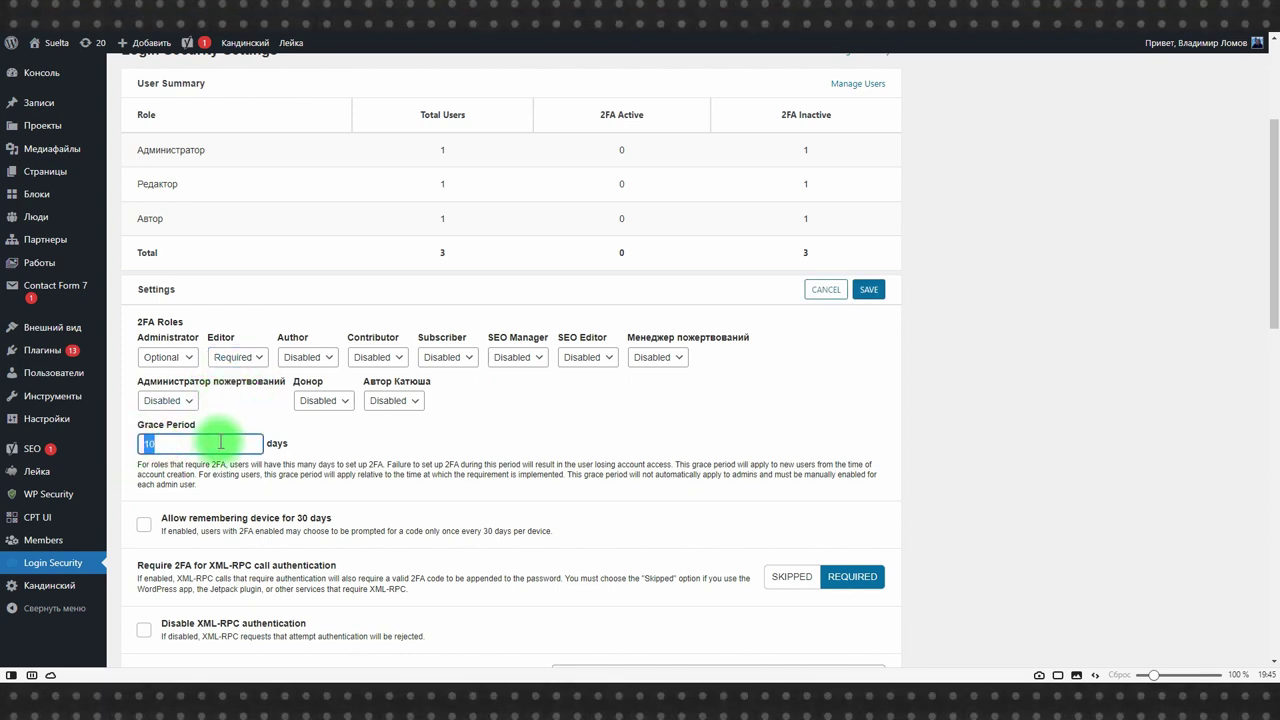
pyautogui.write('30')
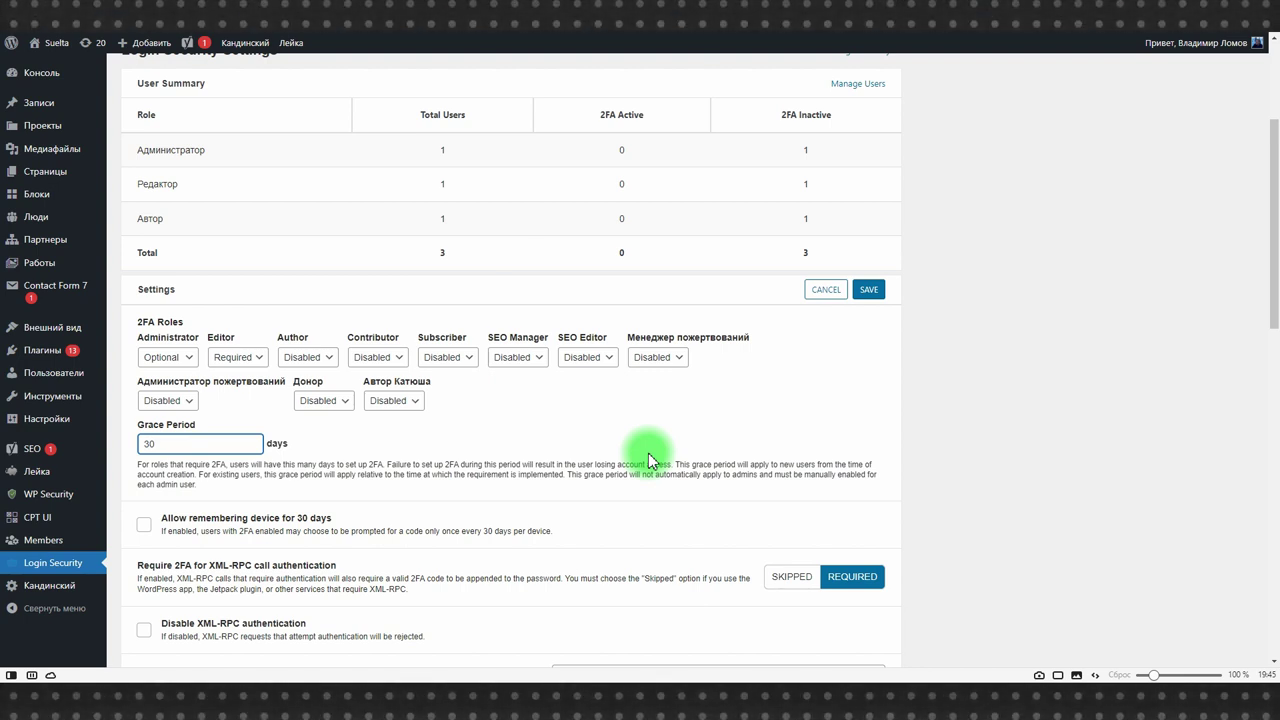
# Step: Require 2FA for Authors too, save, and tick Allow remembering device for 30 days
pyautogui.click(312, 358)
pyautogui.click(301, 399)
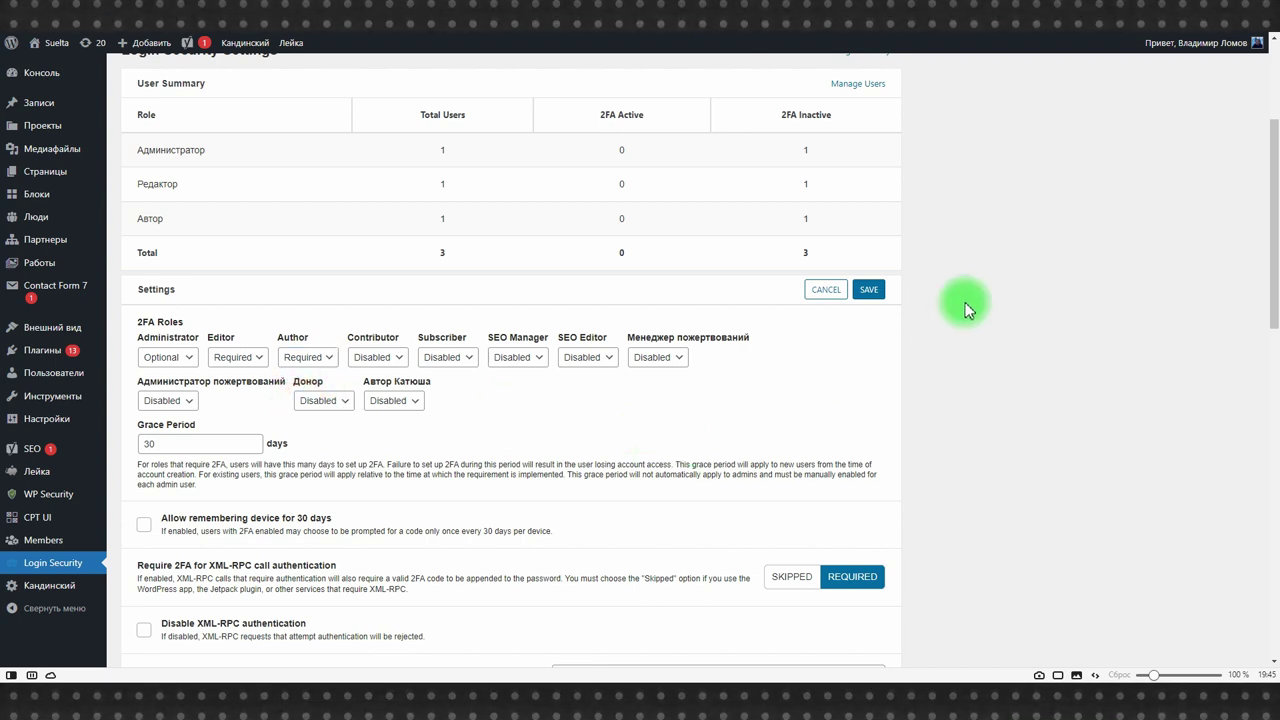
pyautogui.click(868, 289)
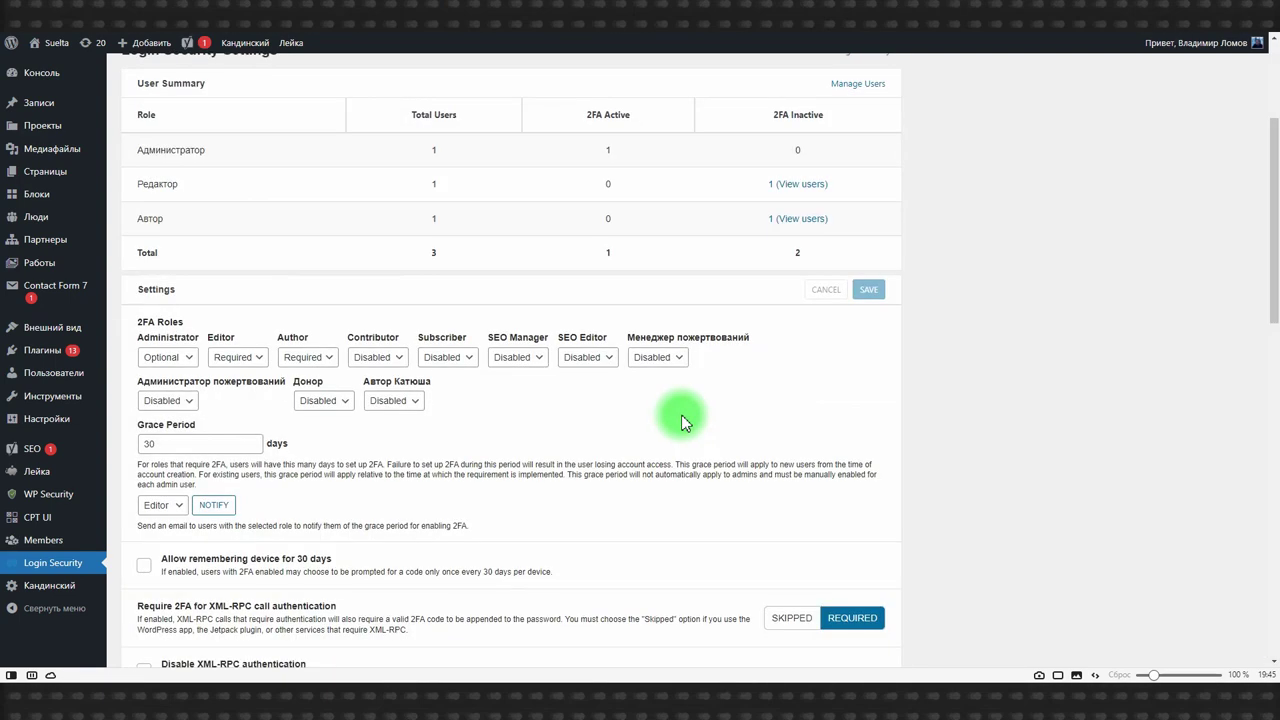
pyautogui.scroll(-2, 681, 421)
pyautogui.click(144, 365)
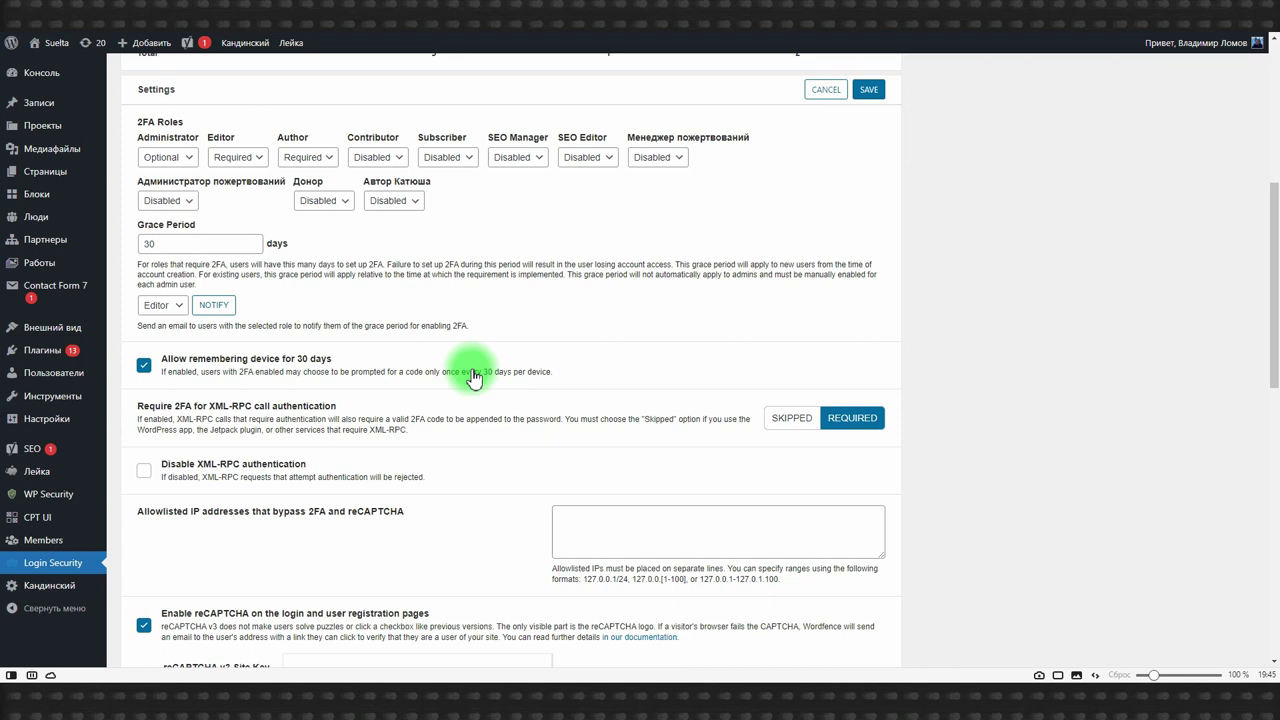
# Step: Leave the remaining options, including allowlisted IP addresses, unchanged and save the settings
pyautogui.scroll(-2, 474, 377)
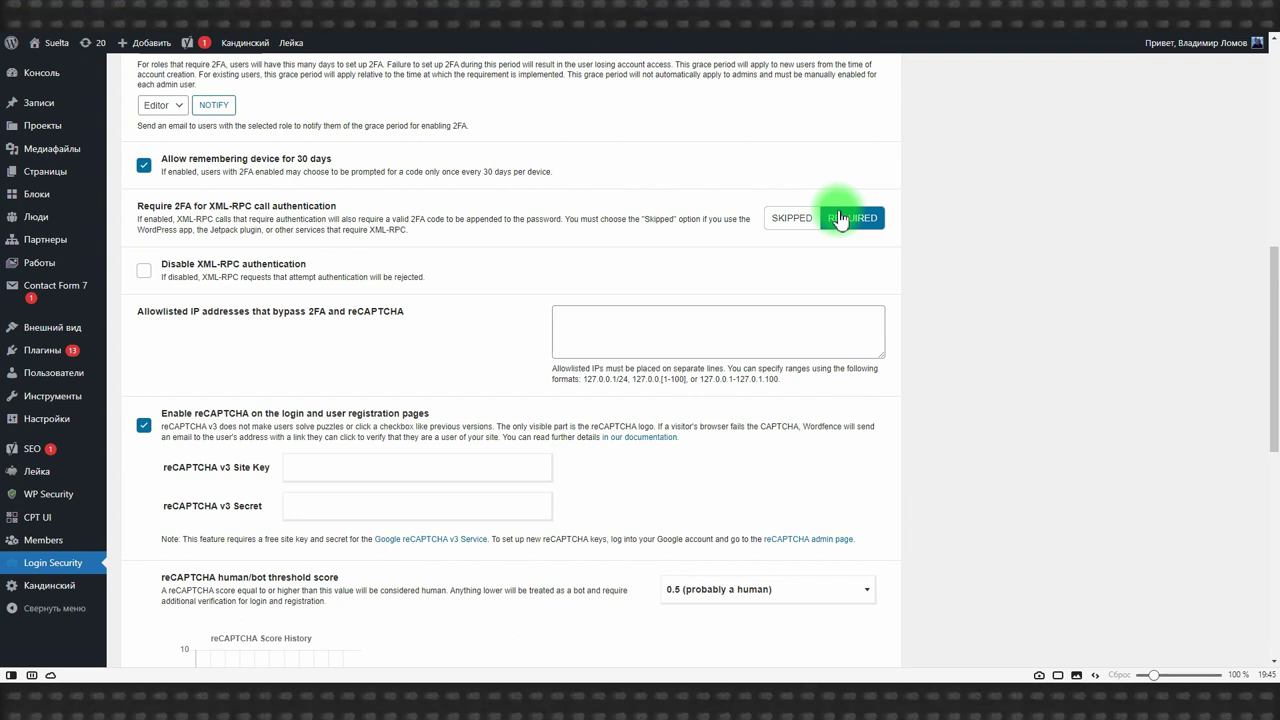
pyautogui.click(646, 335)
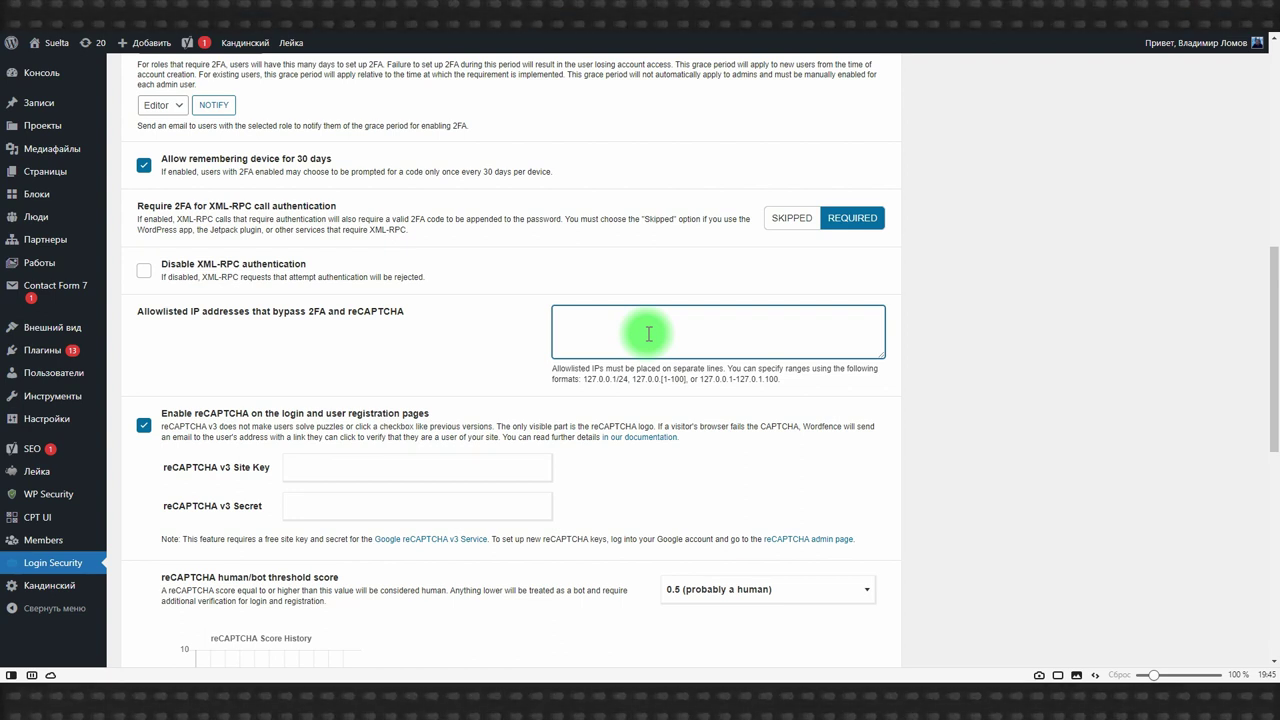
pyautogui.scroll(-1, 649, 335)
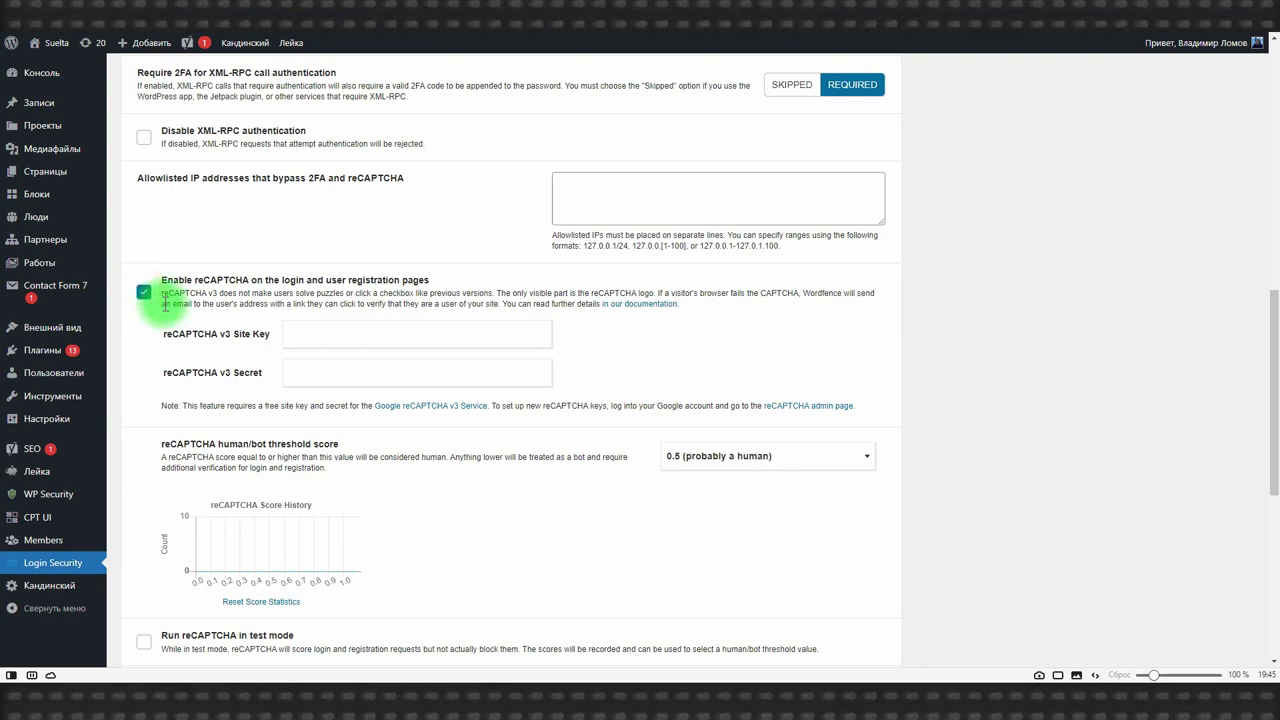
pyautogui.scroll(-3, 606, 366)
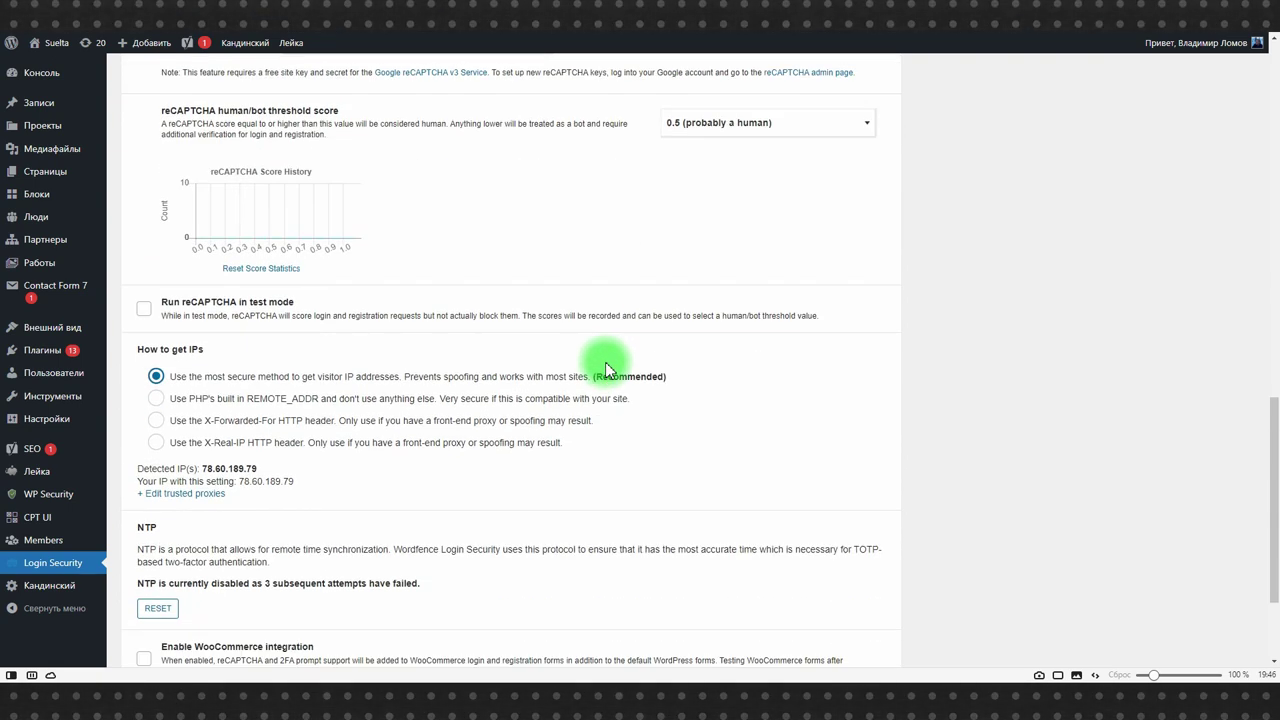
pyautogui.scroll(-2, 606, 366)
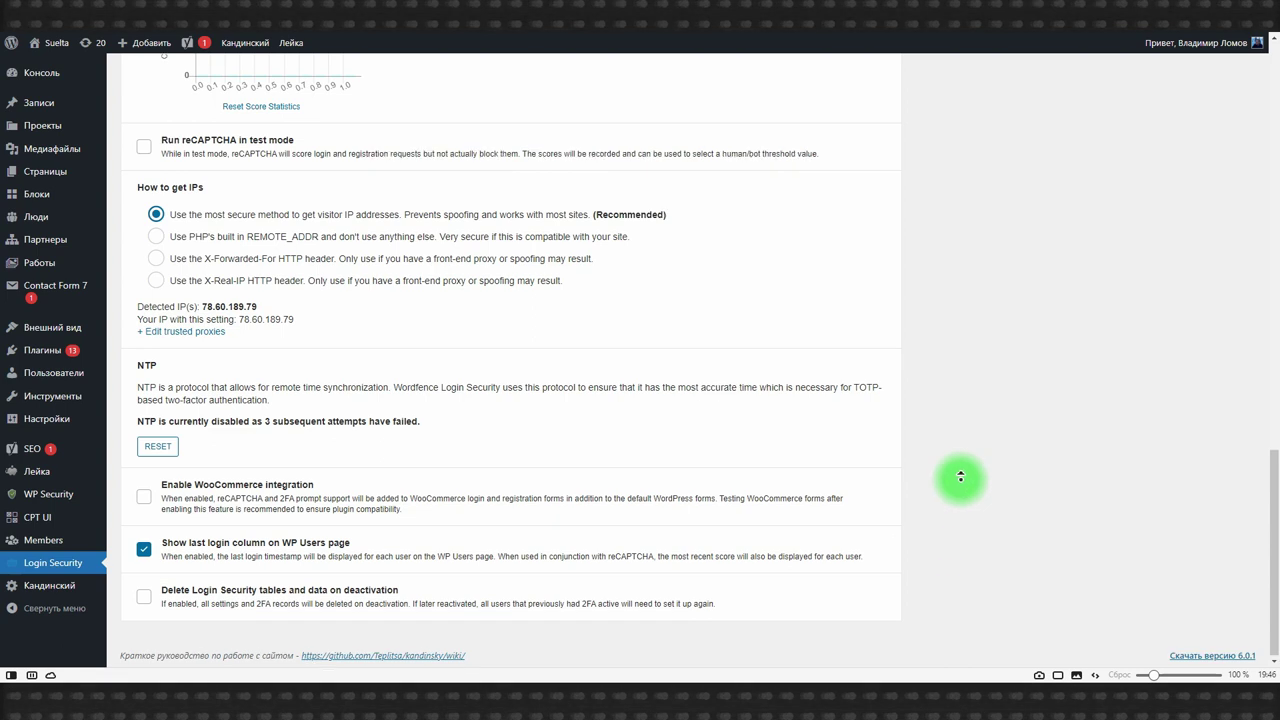
pyautogui.scroll(5, 960, 478)
pyautogui.click(866, 518)
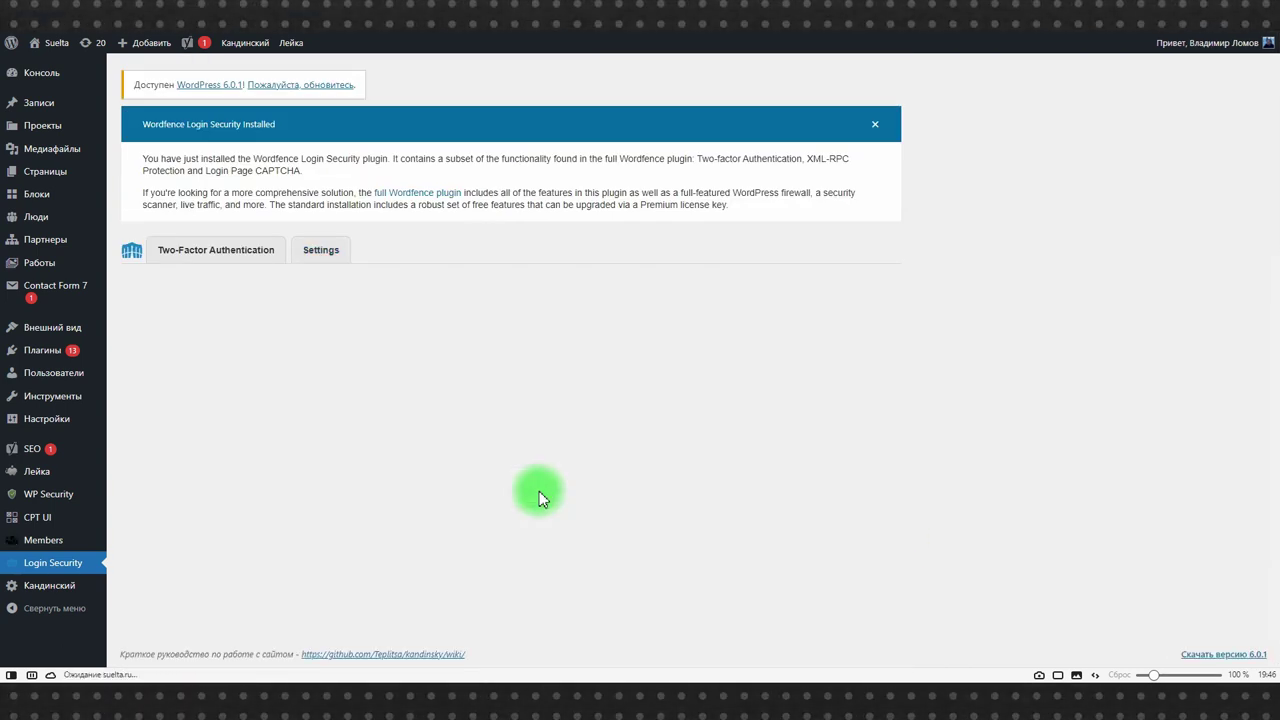
# Step: Log out, sign back in as admin, remember the device for 30 days, and enter the 2FA code
pyautogui.moveTo(1160, 42)
pyautogui.click(1177, 124)
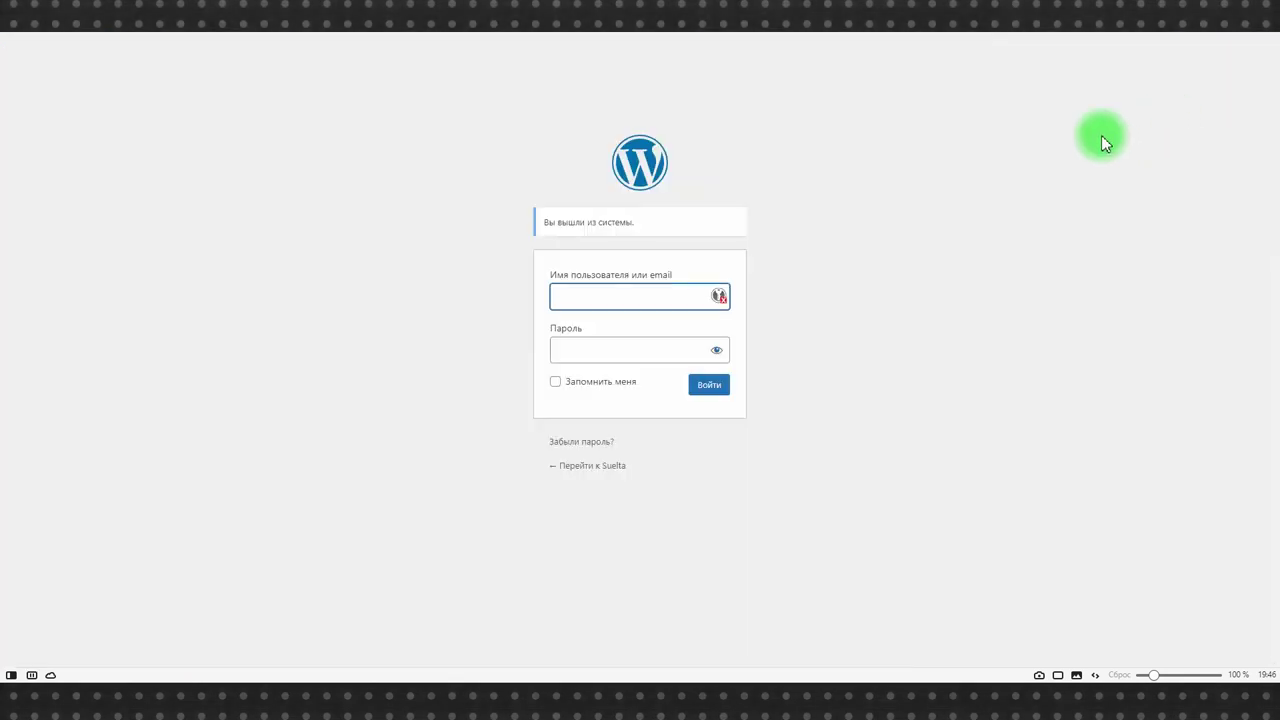
pyautogui.click(706, 386)
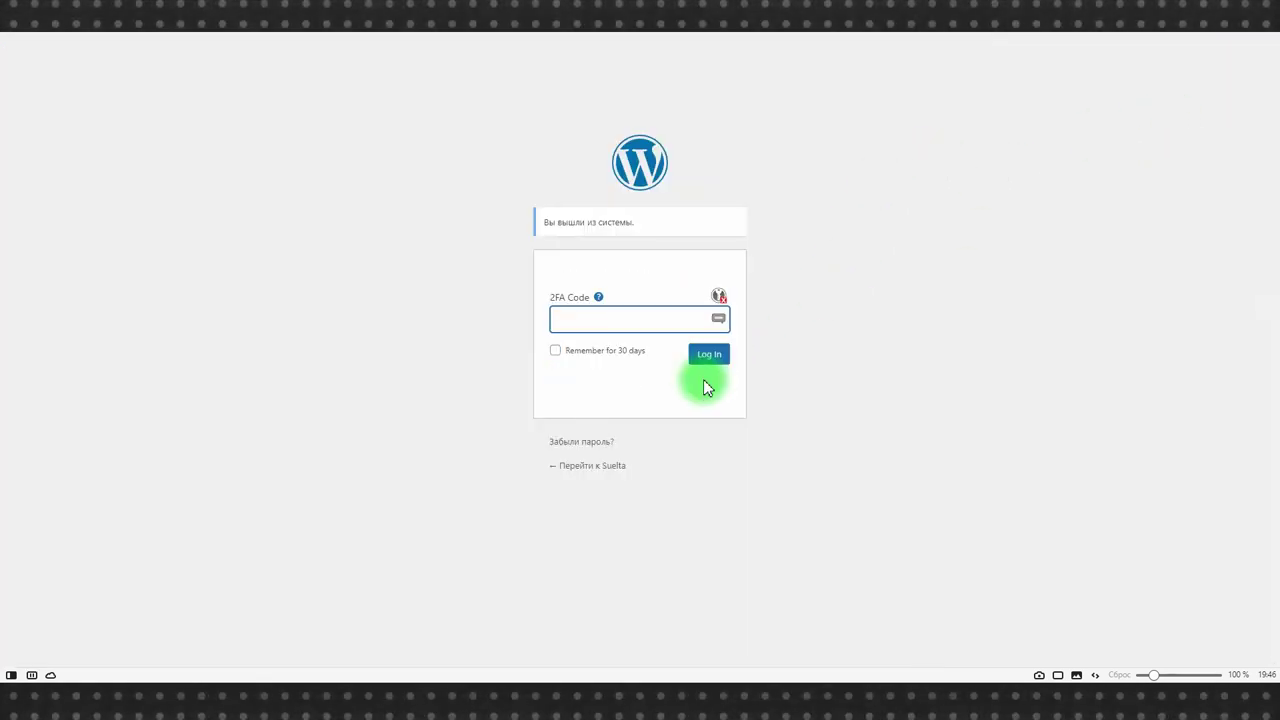
pyautogui.click(556, 352)
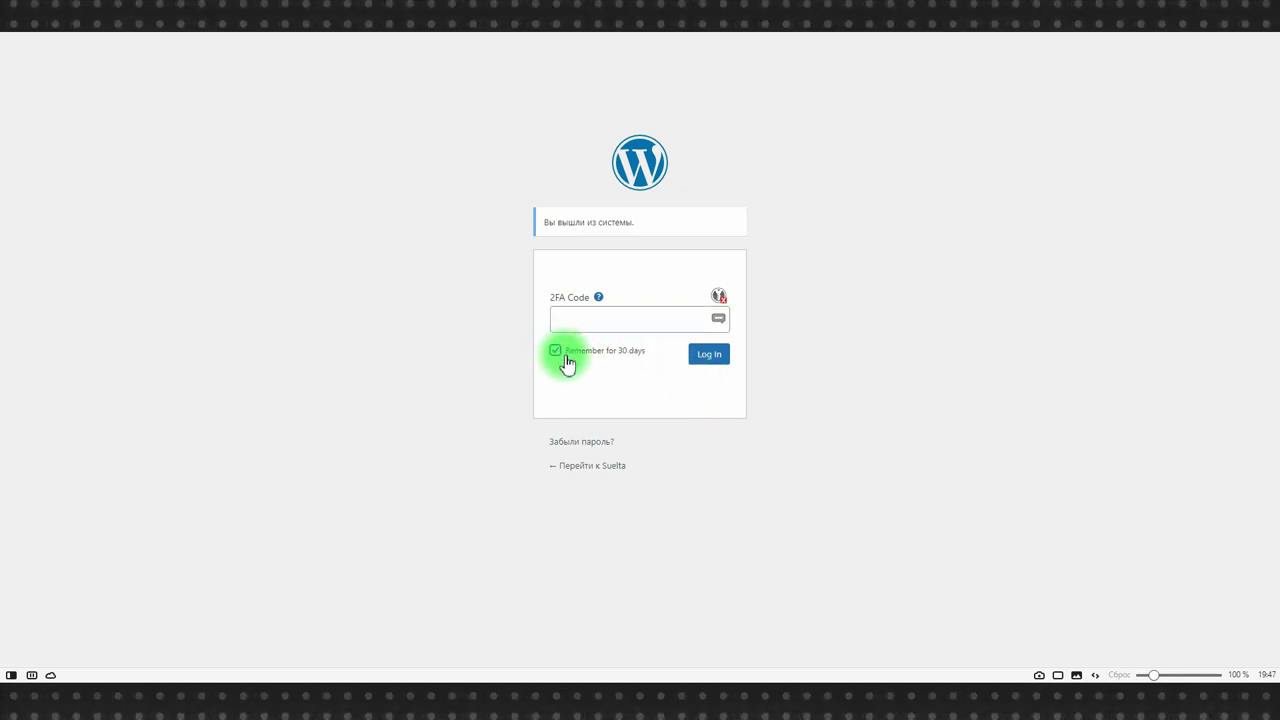
pyautogui.click(646, 313)
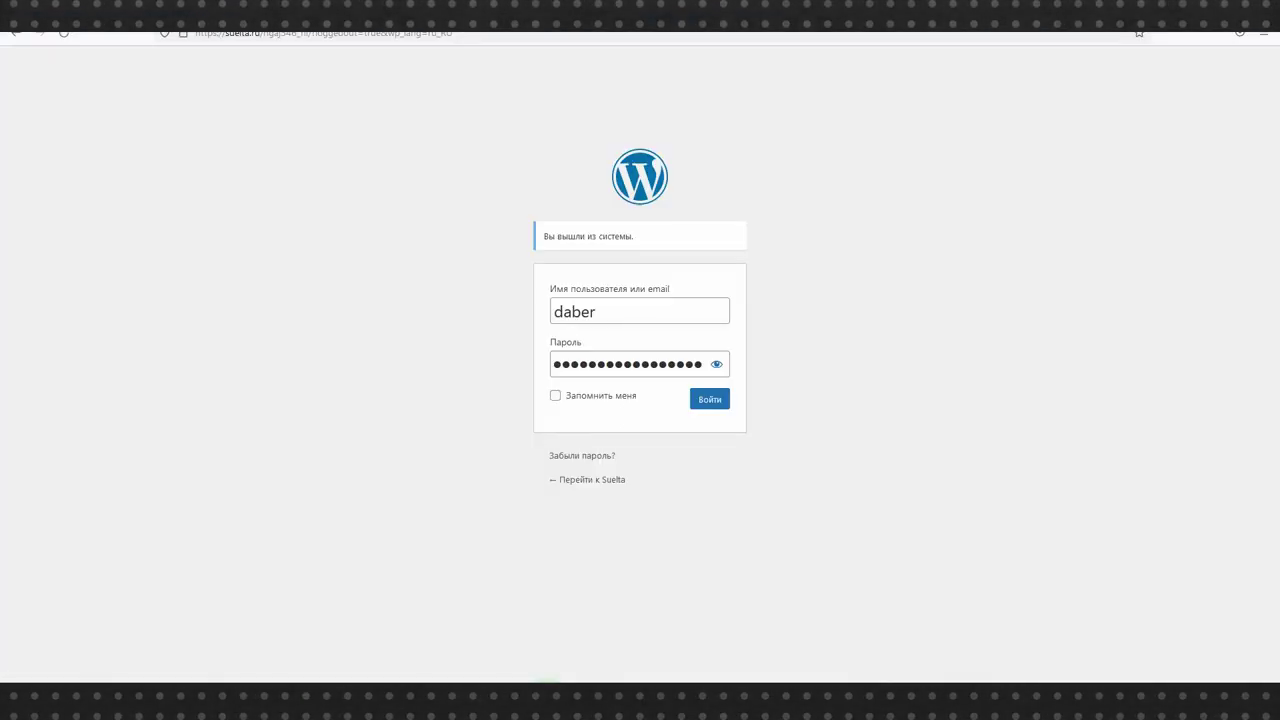
# Step: Sign in as the editor user with Remember ticked and reach their Login Security 2FA setup page
pyautogui.click(579, 396)
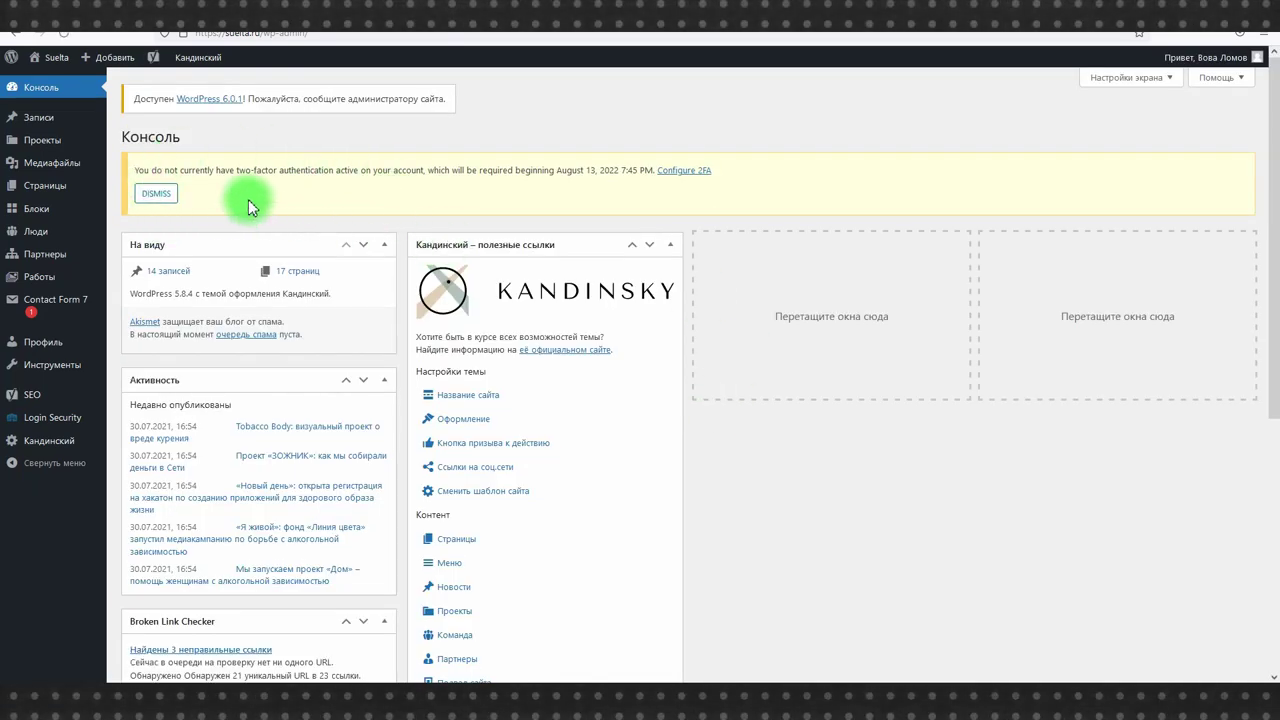
pyautogui.click(47, 423)
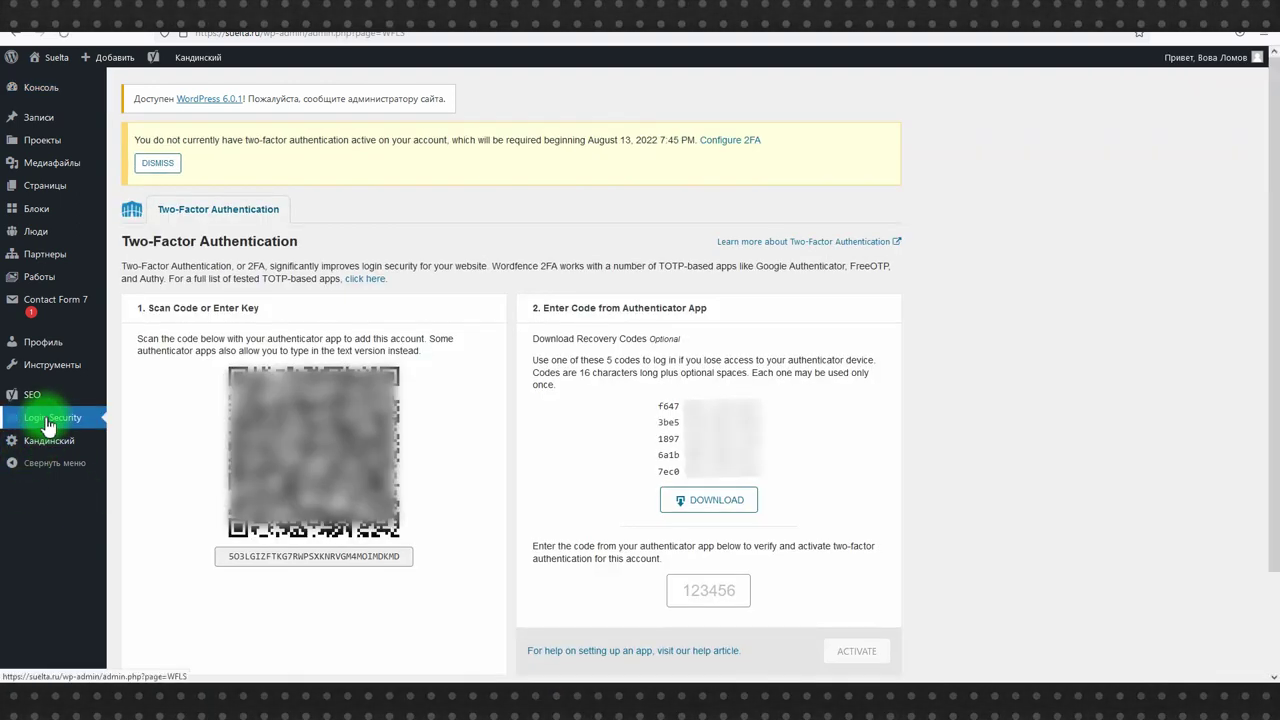